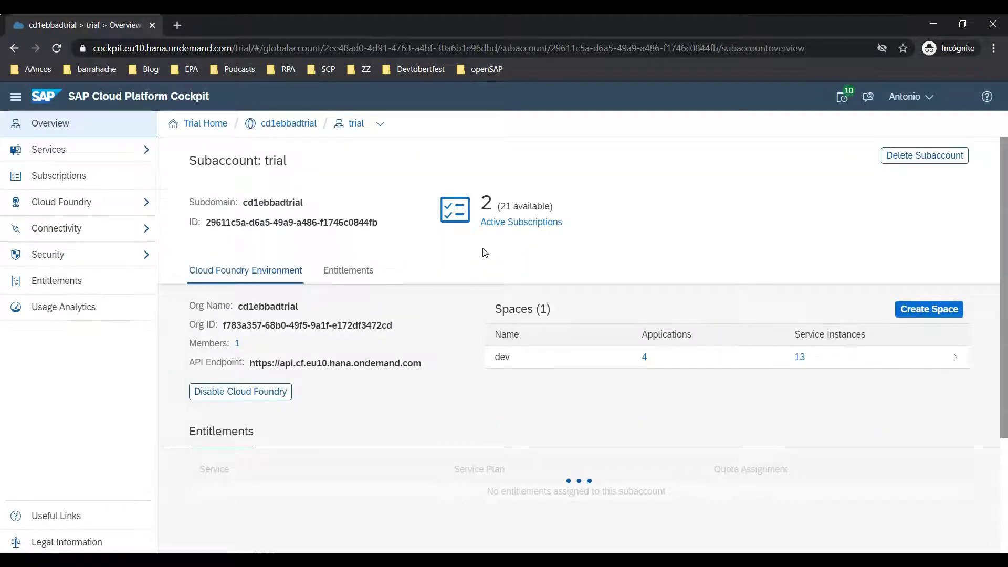
# - Open the Launchpad application from the trial subaccount's subscriptions
pyautogui.click(54, 175)
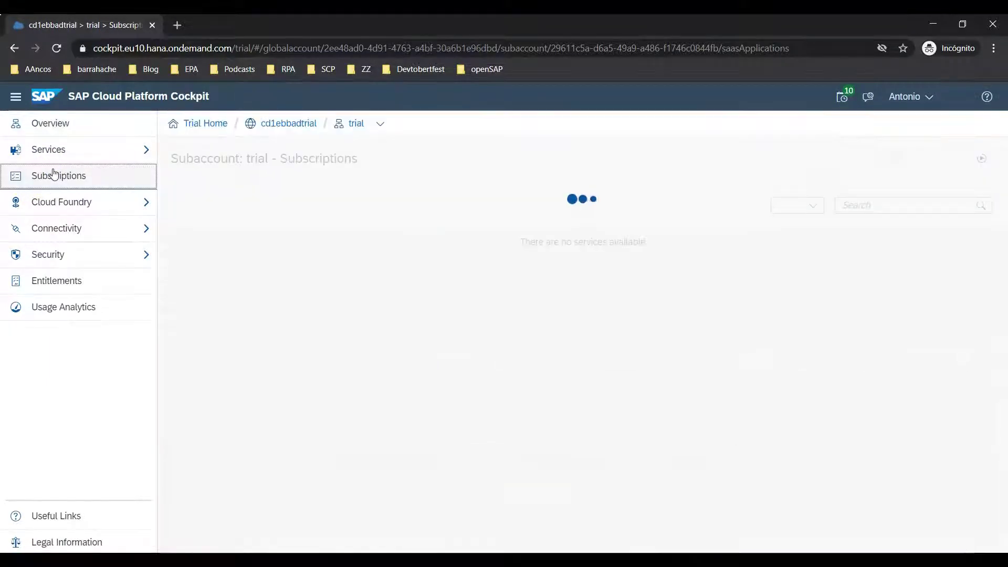
pyautogui.scroll(-9, 546, 342)
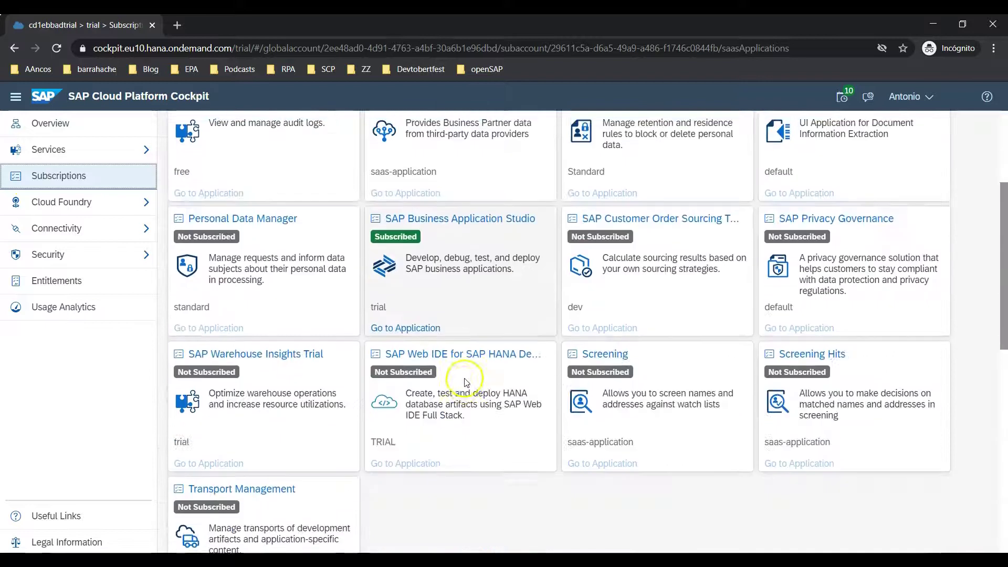
pyautogui.scroll(-1, 330, 452)
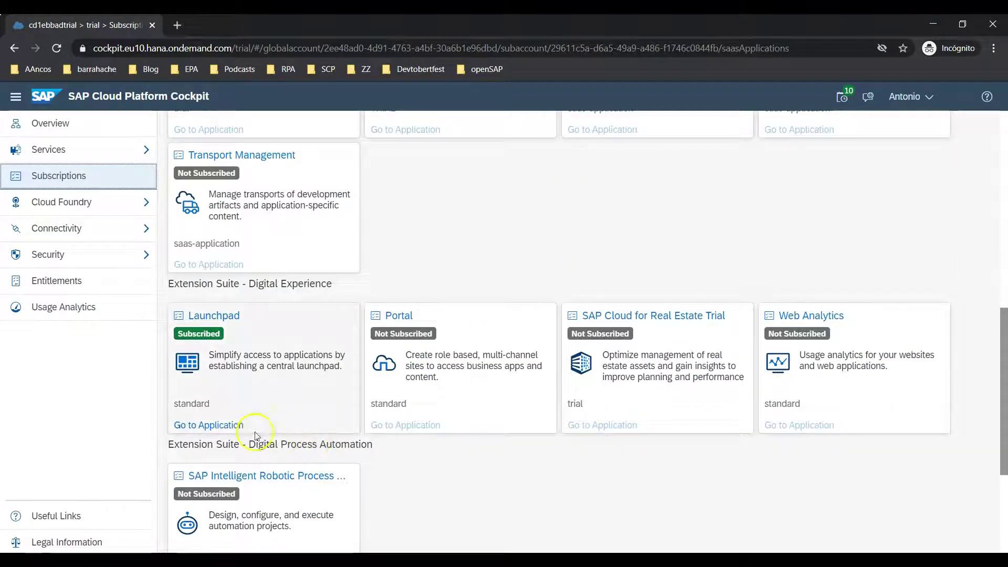
pyautogui.click(231, 423)
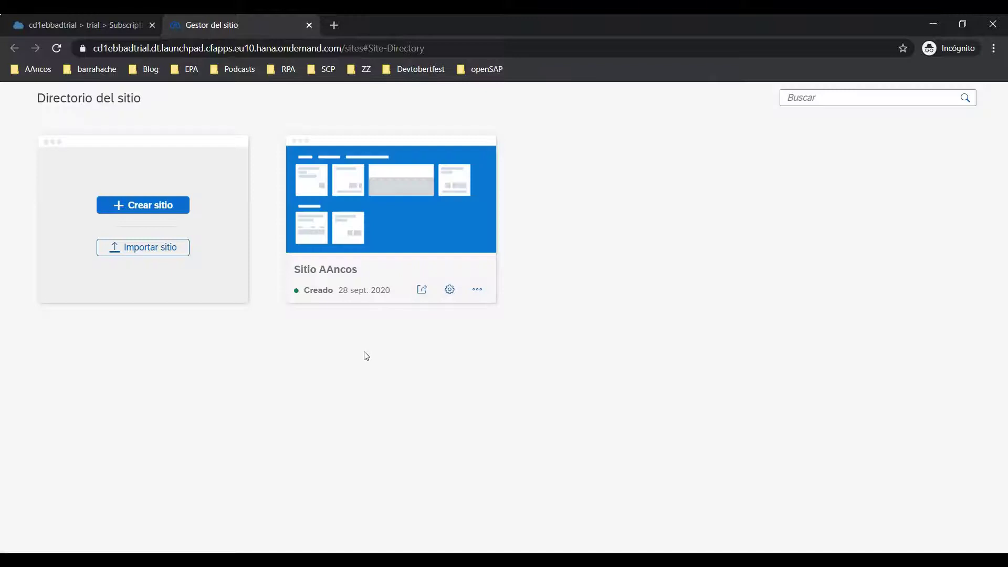
# - Create a new application element in the site manager's content manager
pyautogui.click(475, 323)
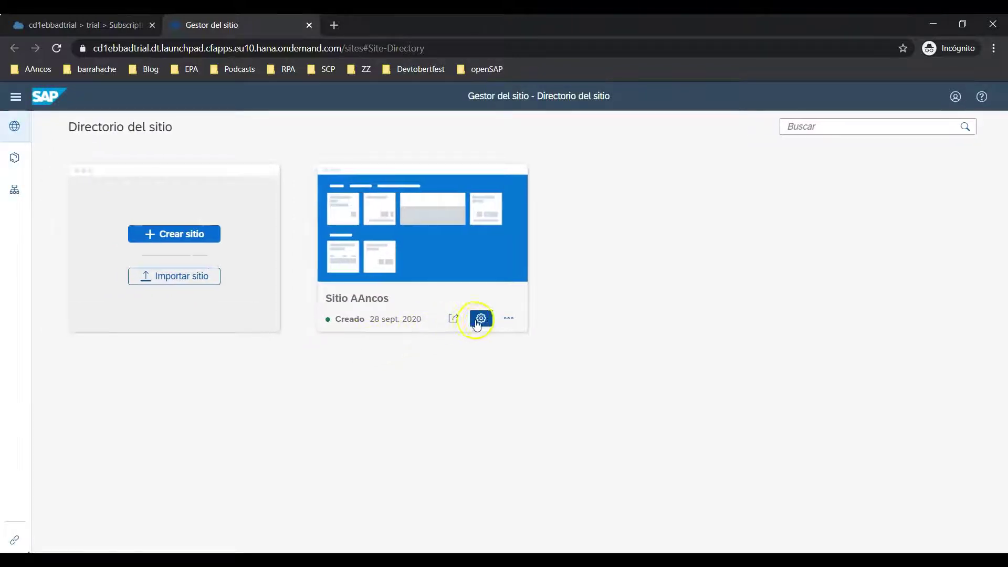
pyautogui.click(15, 159)
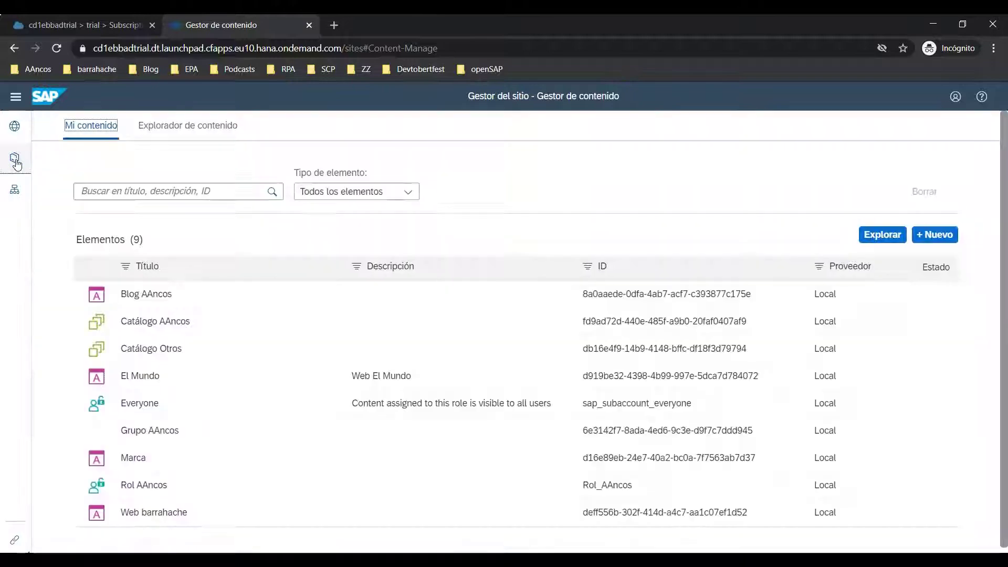
pyautogui.click(946, 233)
pyautogui.click(935, 268)
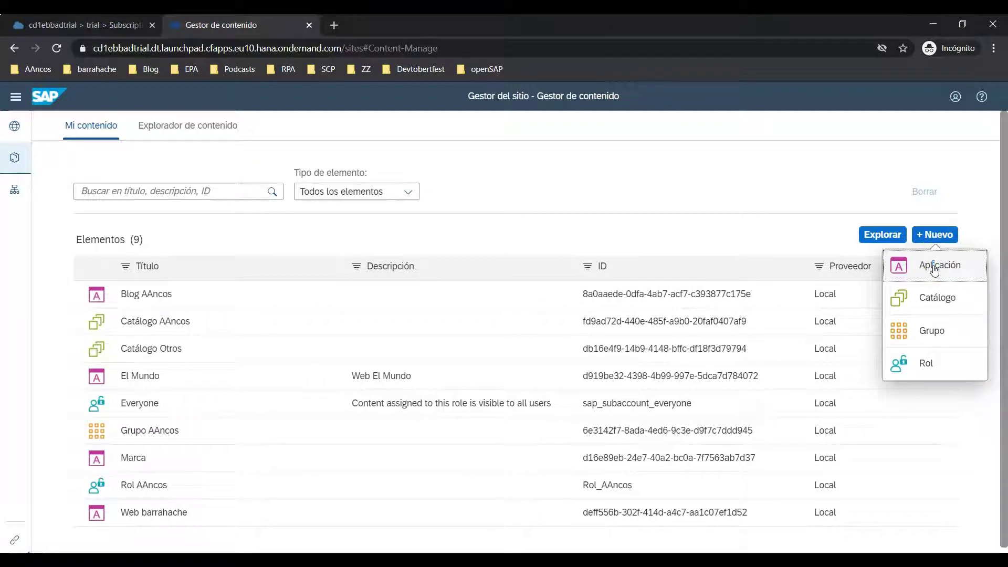
pyautogui.click(935, 268)
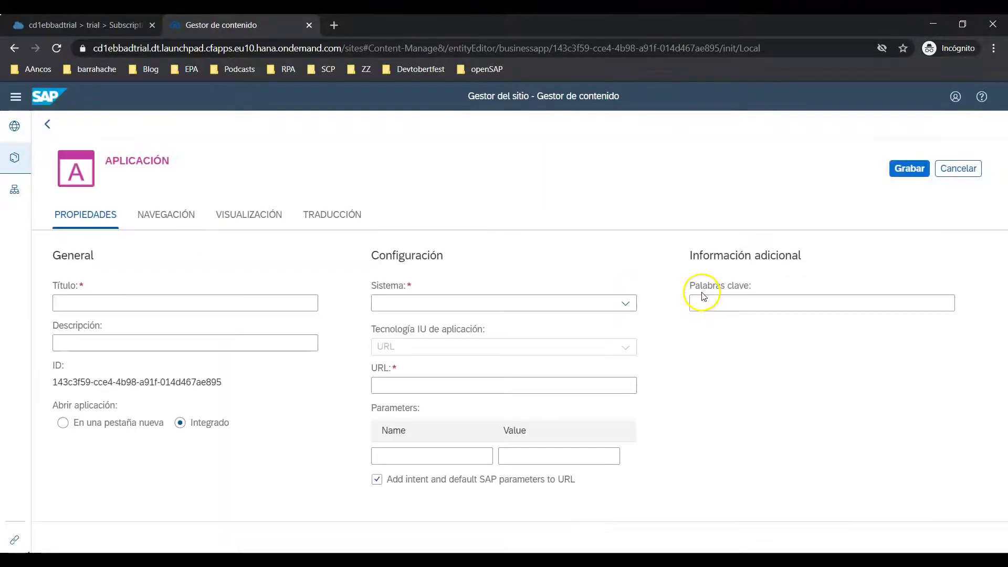
pyautogui.click(199, 296)
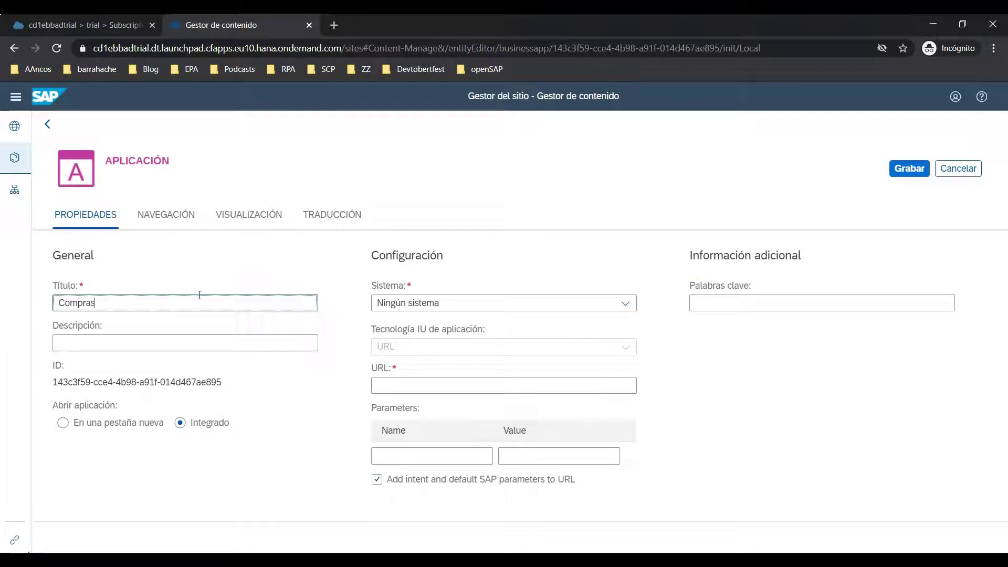
pyautogui.click(165, 342)
pyautogui.click(164, 342)
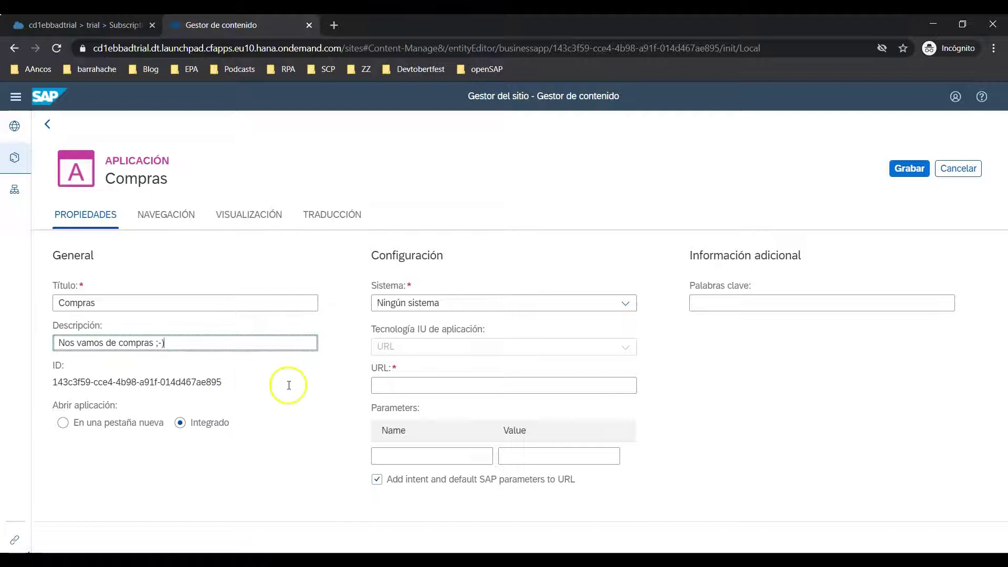
pyautogui.click(378, 385)
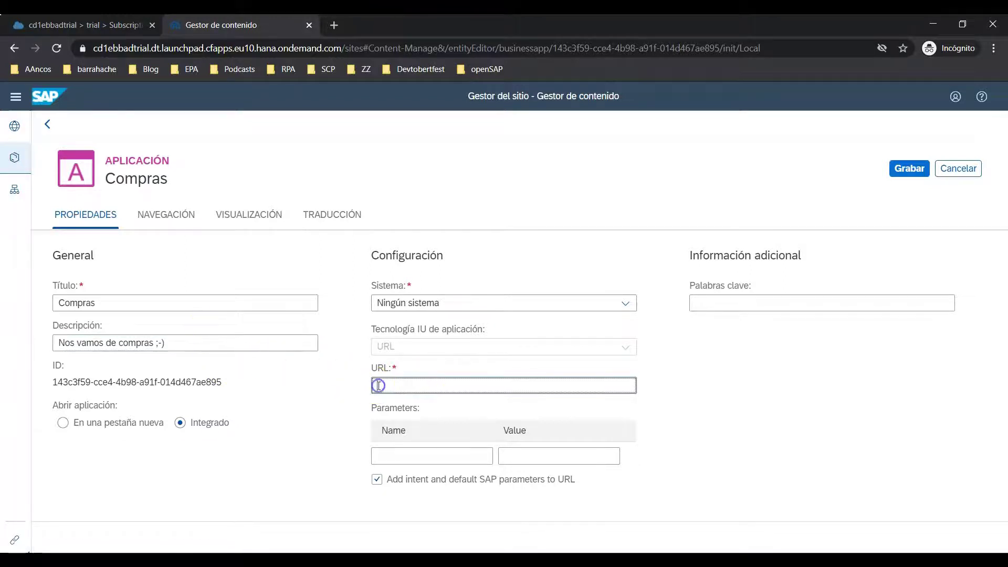
pyautogui.hotkey('ctrl', 'v')
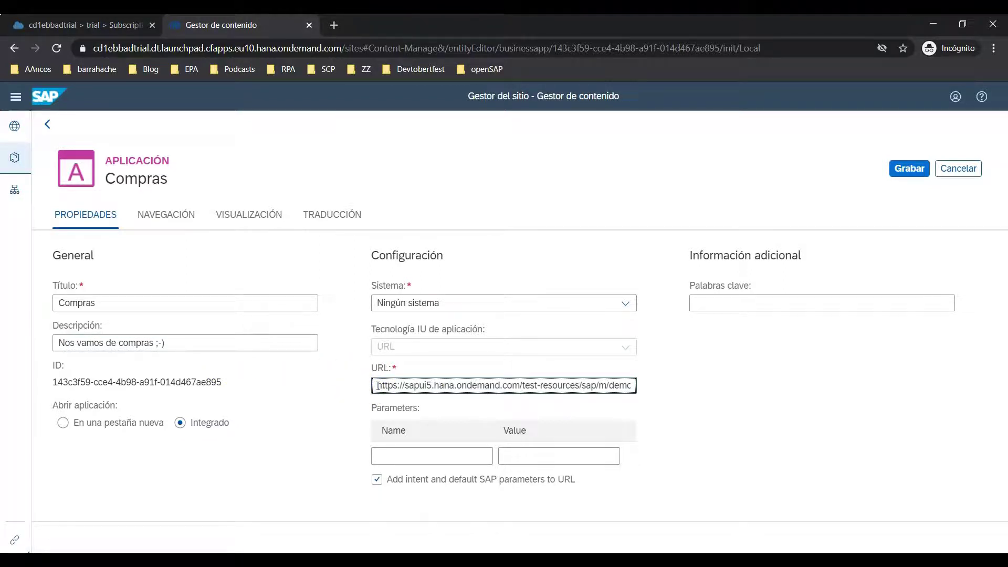
# - Define the application's navigation intent with semantic object "Order" and action "Display"
pyautogui.click(166, 214)
pyautogui.click(101, 306)
pyautogui.press('Tab')
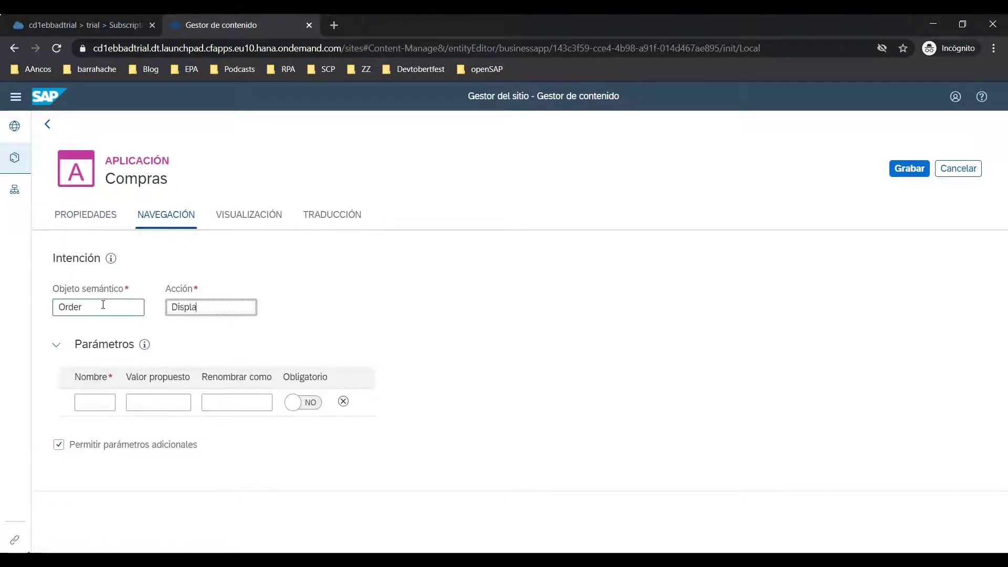
pyautogui.write('Display')
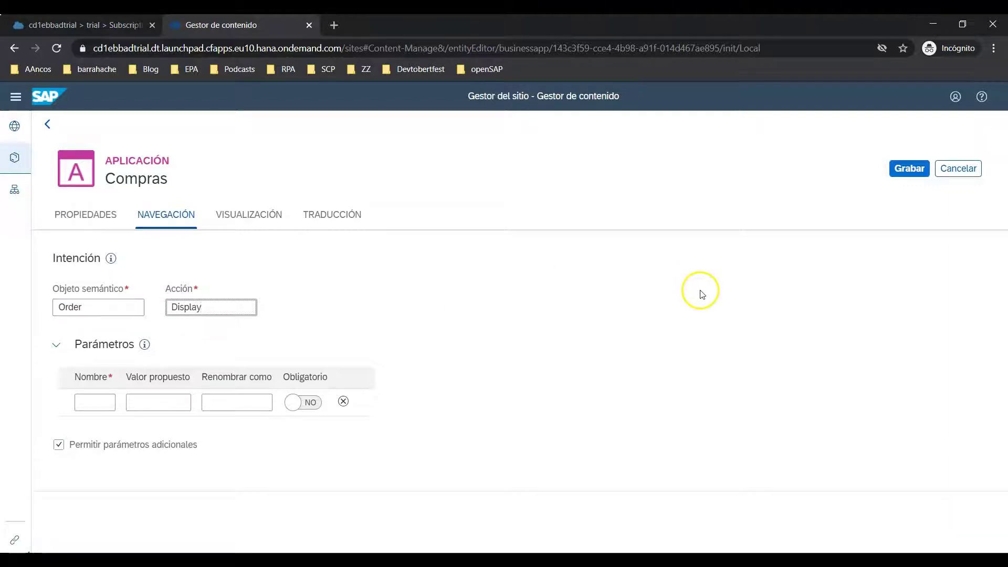
# - Set the subtitle of the application's tile to "Carrito" in its visualization settings
pyautogui.click(252, 214)
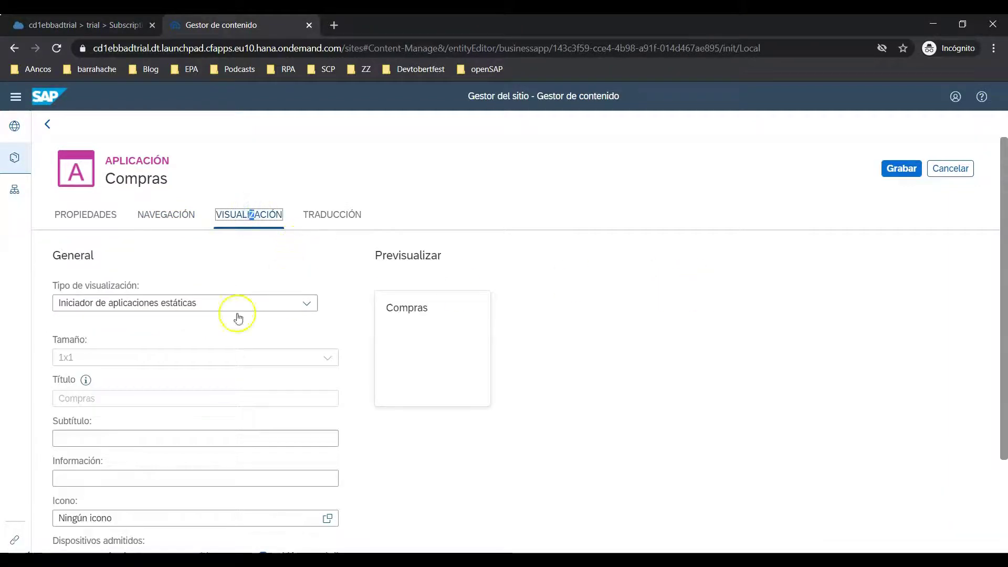
pyautogui.click(138, 437)
pyautogui.click(139, 438)
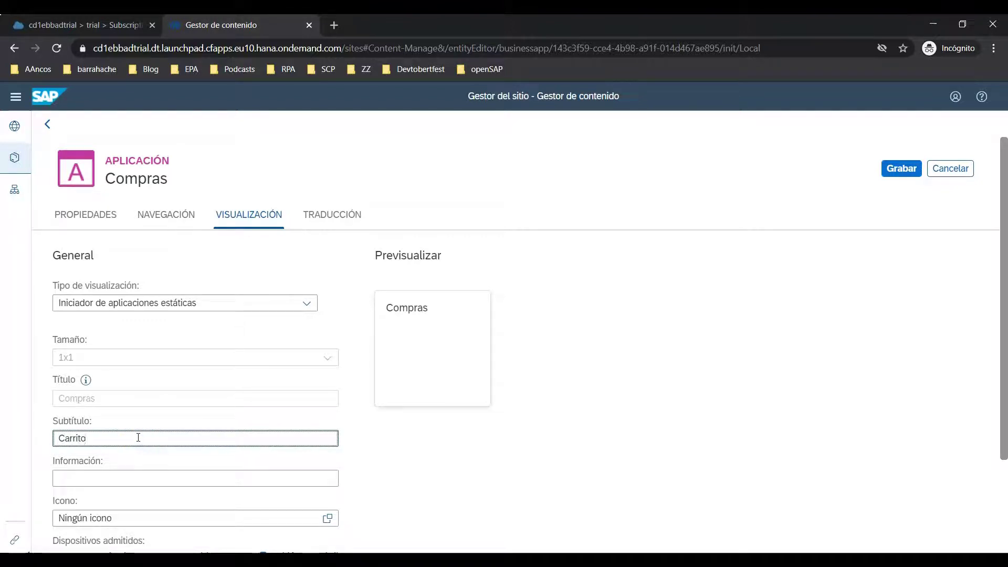
# - Choose the "cart" icon for the Compras tile and save the application
pyautogui.click(328, 519)
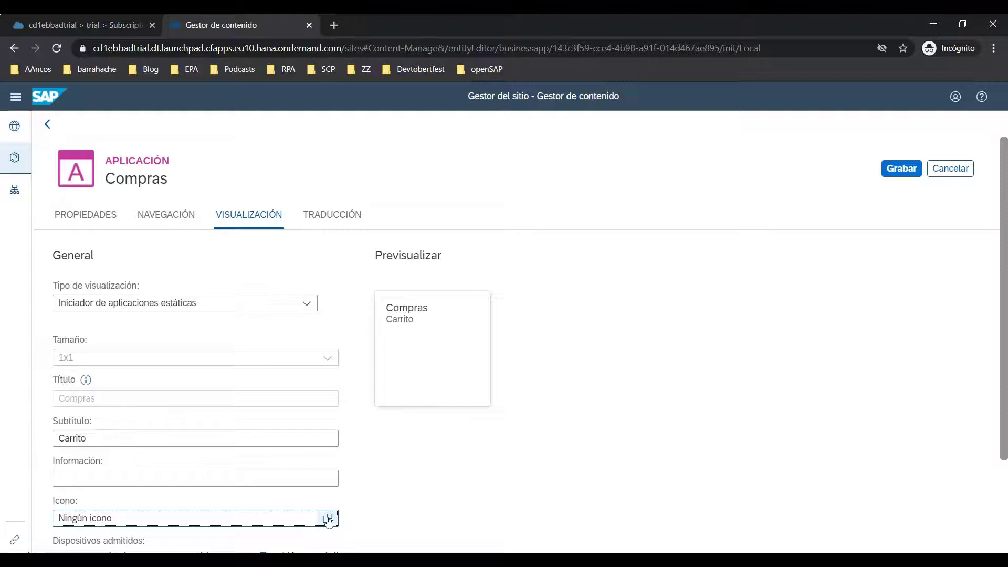
pyautogui.click(329, 518)
pyautogui.click(331, 226)
pyautogui.write('cart')
pyautogui.click(326, 255)
pyautogui.click(633, 454)
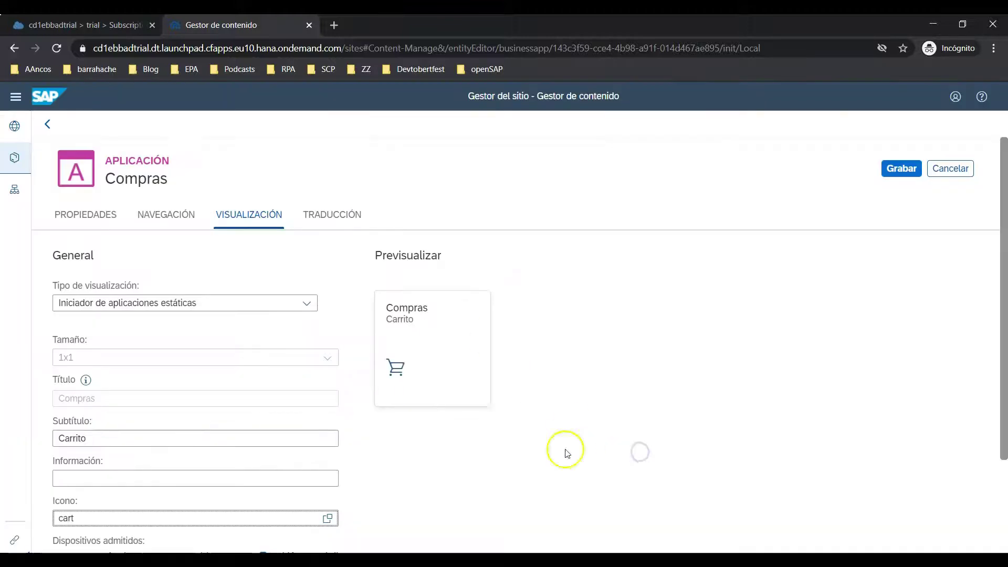
pyautogui.click(897, 181)
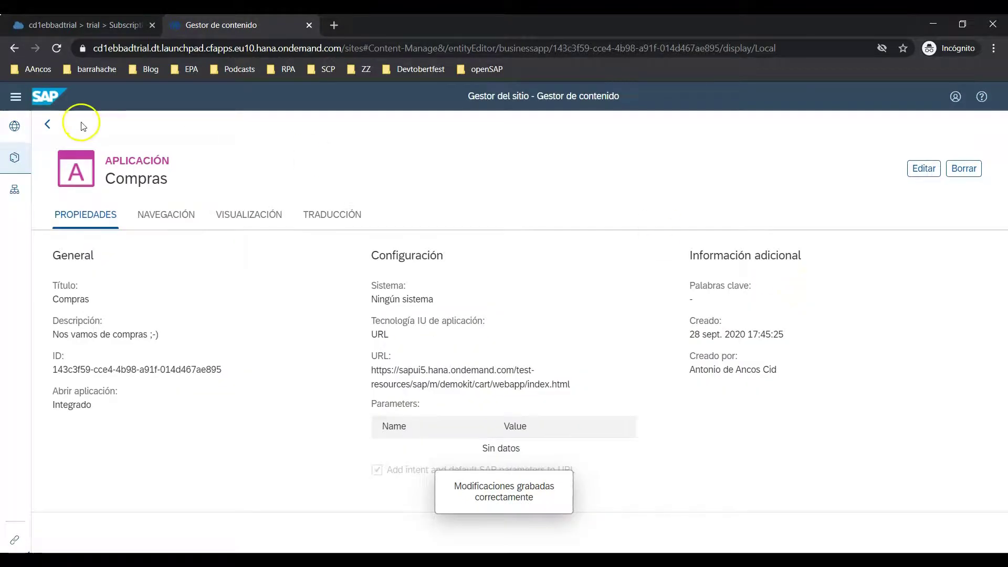
# - Assign the Compras application to the role "Rol AAncos" and save the role
pyautogui.click(48, 126)
pyautogui.click(144, 284)
pyautogui.scroll(-1, 187, 301)
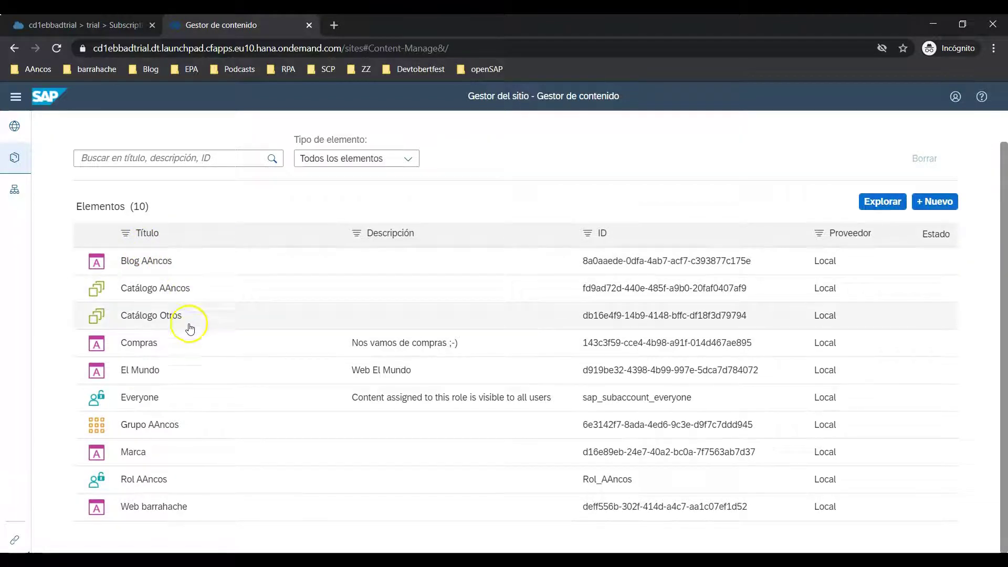
pyautogui.click(197, 479)
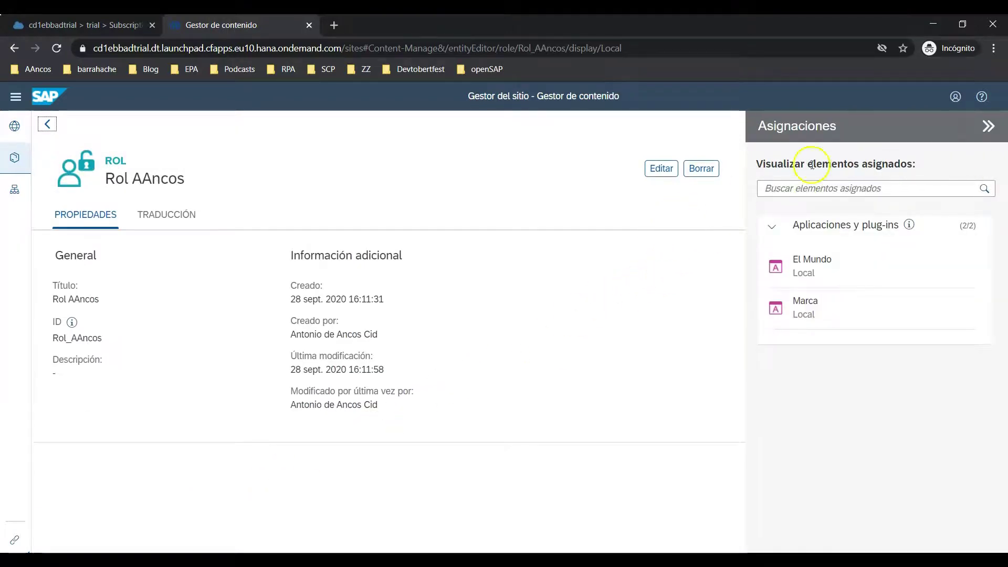
pyautogui.click(792, 190)
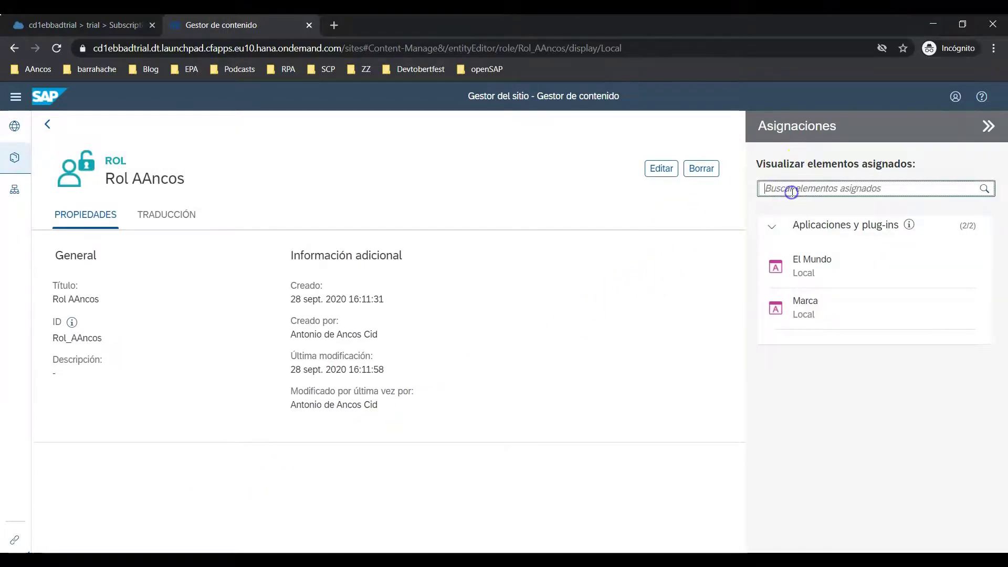
pyautogui.write('com')
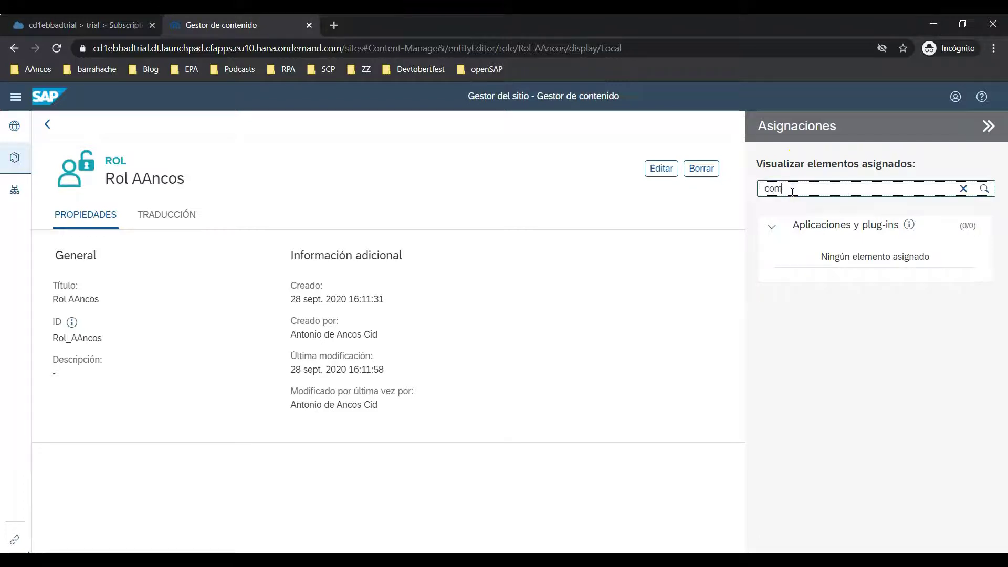
pyautogui.click(661, 168)
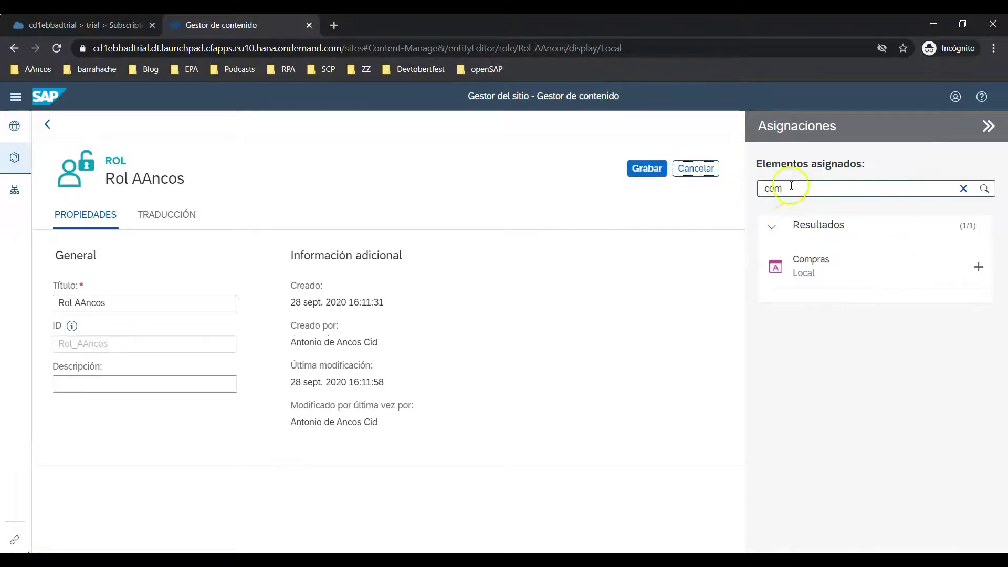
pyautogui.click(979, 267)
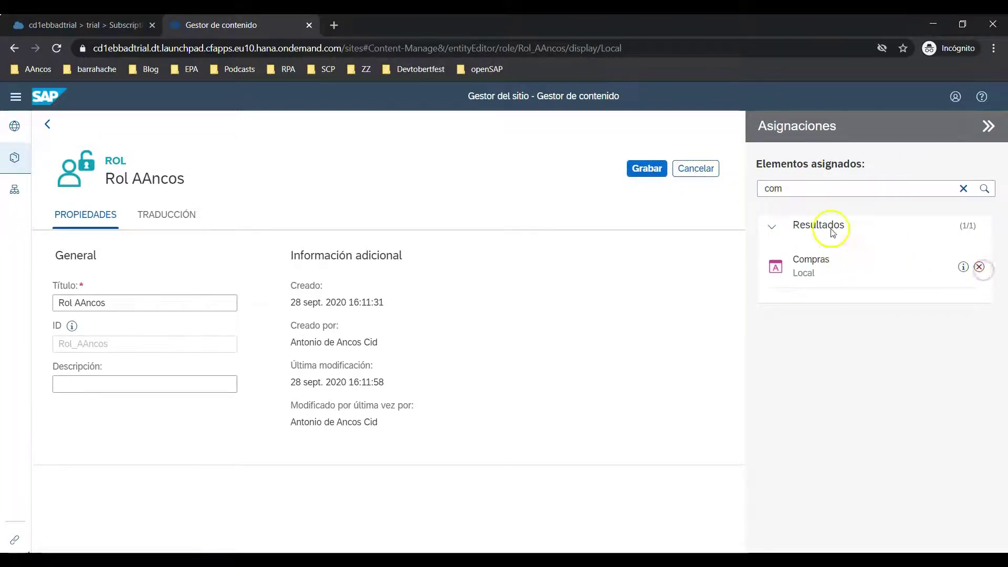
pyautogui.click(963, 188)
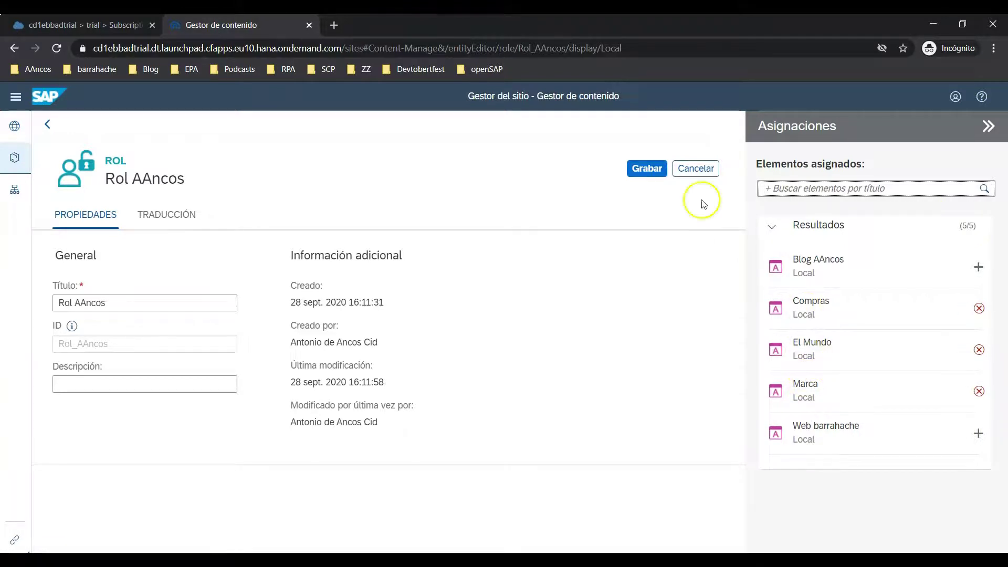
pyautogui.click(635, 171)
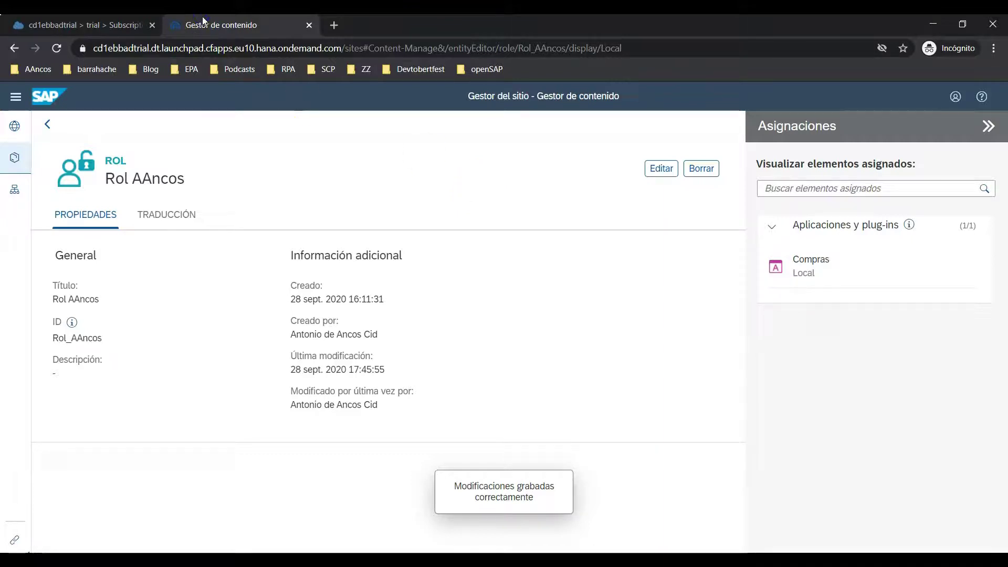
# - Open the site "Sitio AAncos" from the site directory and start editing its home page
pyautogui.click(15, 124)
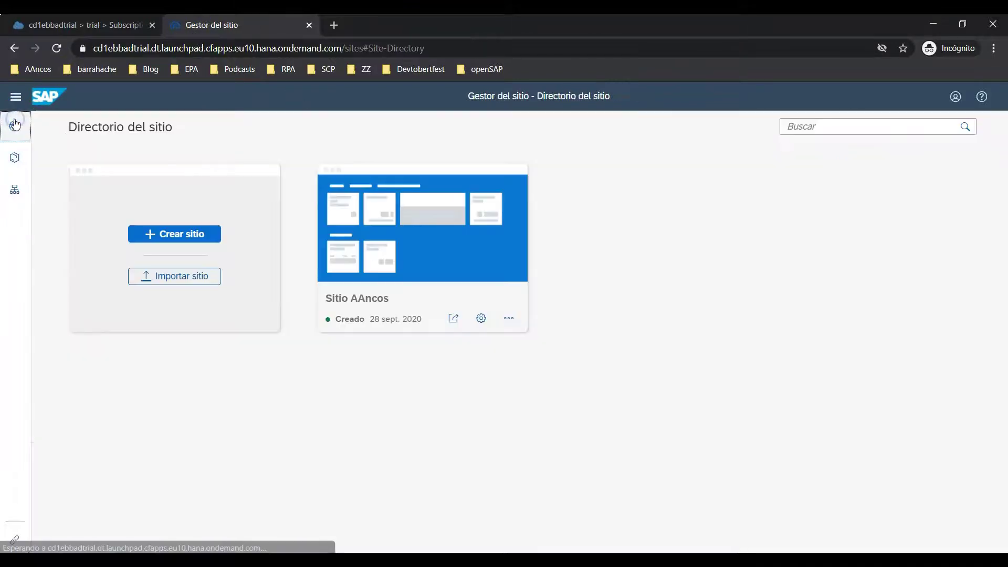
pyautogui.click(454, 320)
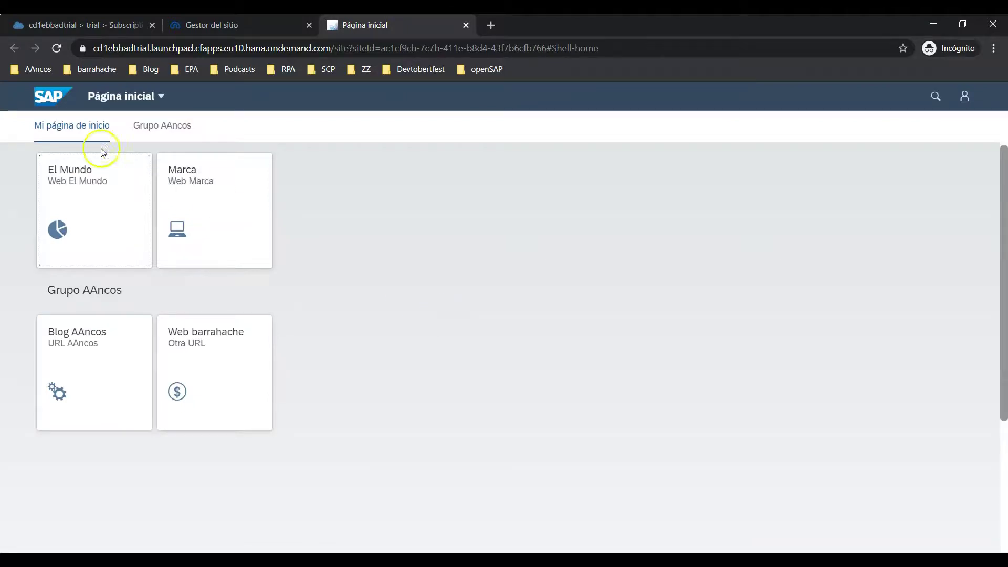
pyautogui.click(966, 100)
pyautogui.click(927, 199)
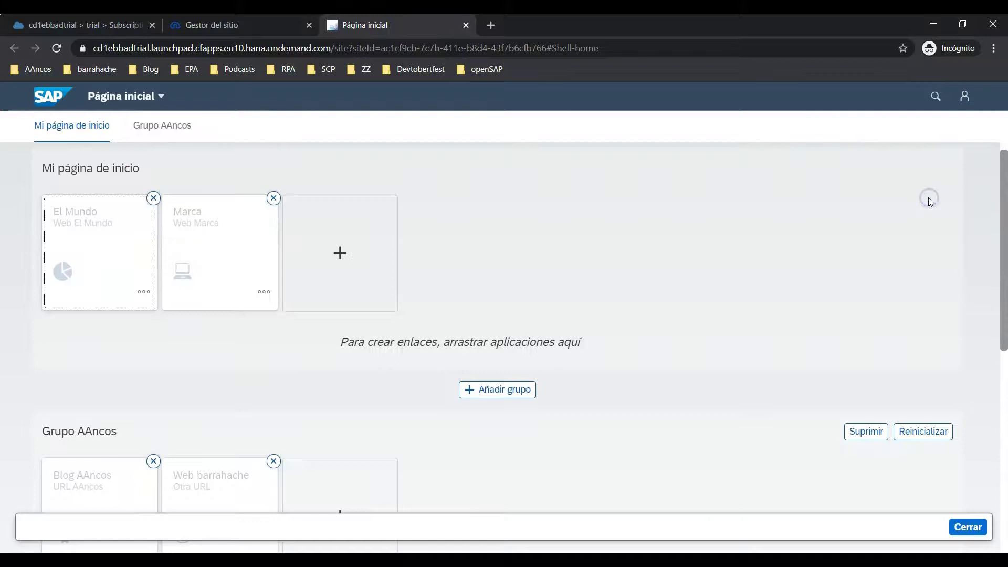
# - Check "Catálogo AAncos" in the App Finder for the home page group, and leave home page editing
pyautogui.click(350, 256)
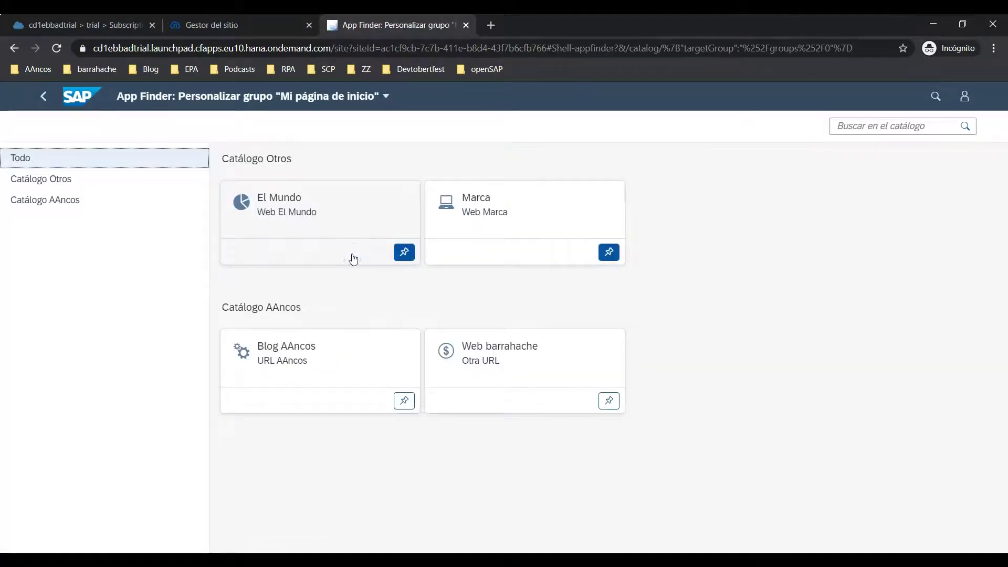
pyautogui.click(62, 201)
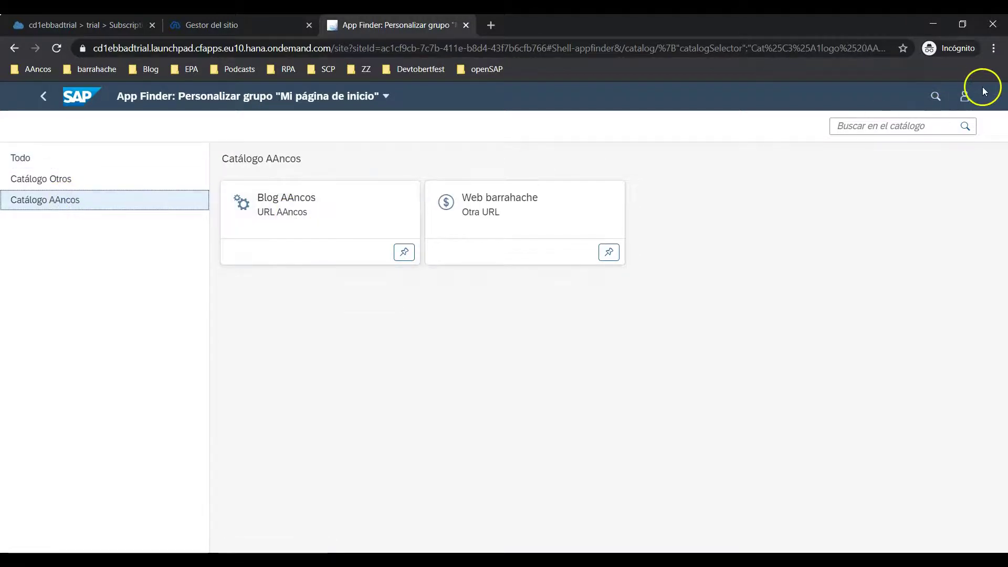
pyautogui.click(50, 97)
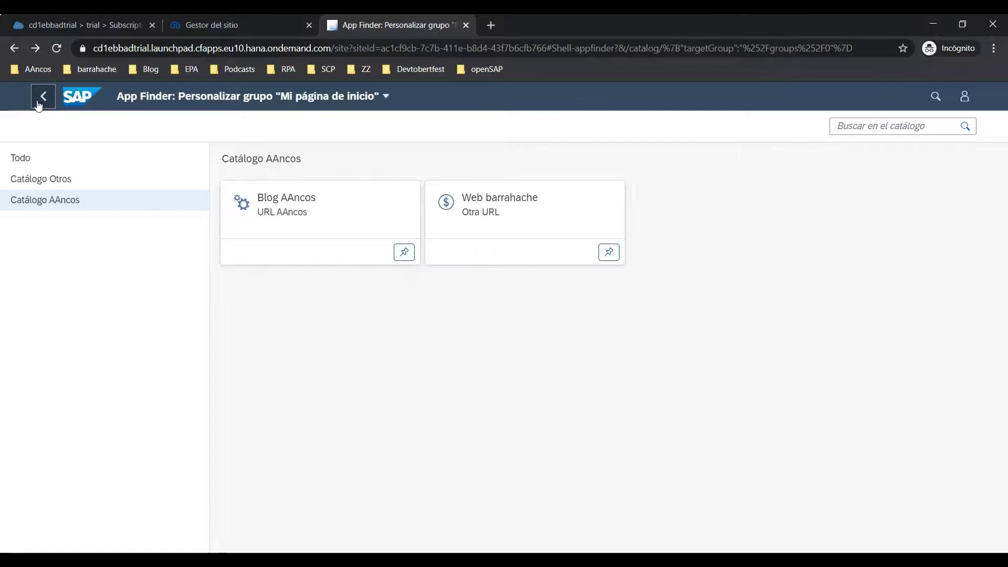
pyautogui.click(38, 103)
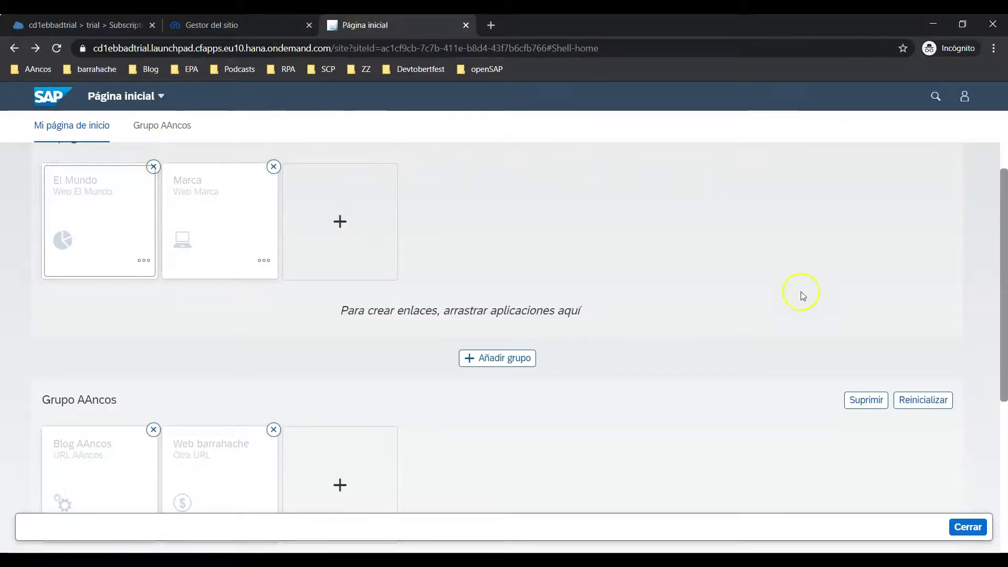
pyautogui.click(968, 527)
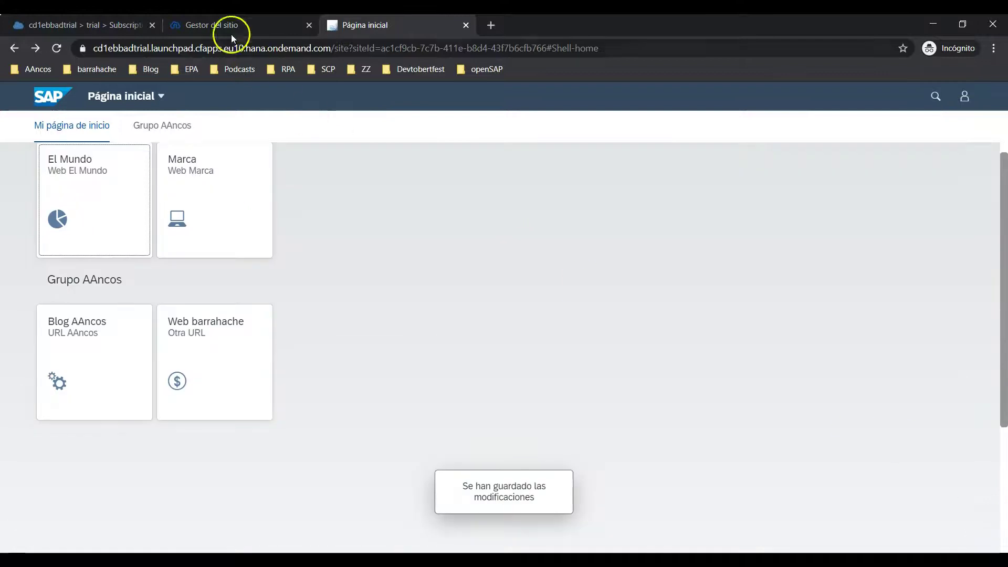
# - Close the site preview, view the settings and assigned roles of "Sitio AAncos", and leave the site editor
pyautogui.click(467, 25)
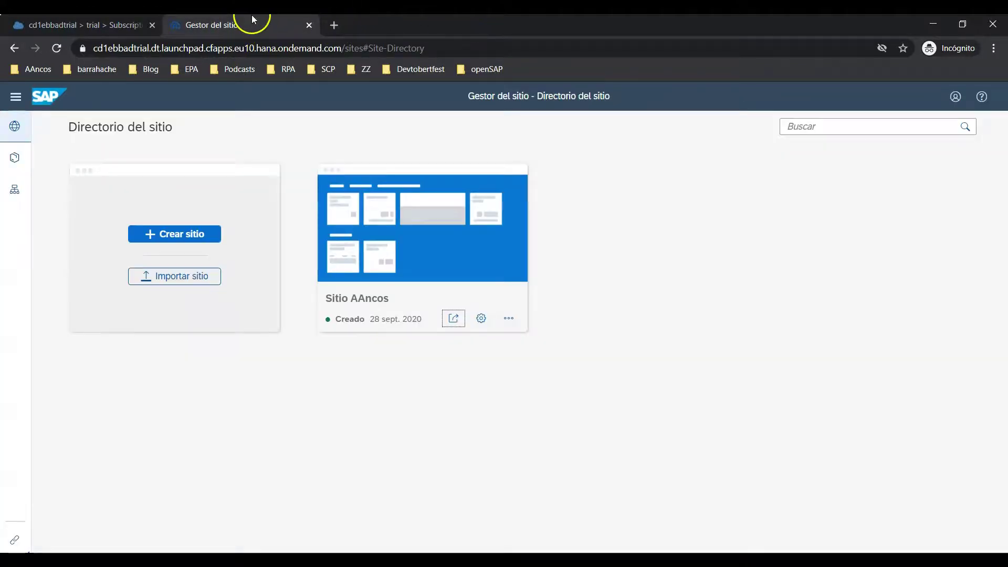
pyautogui.click(482, 319)
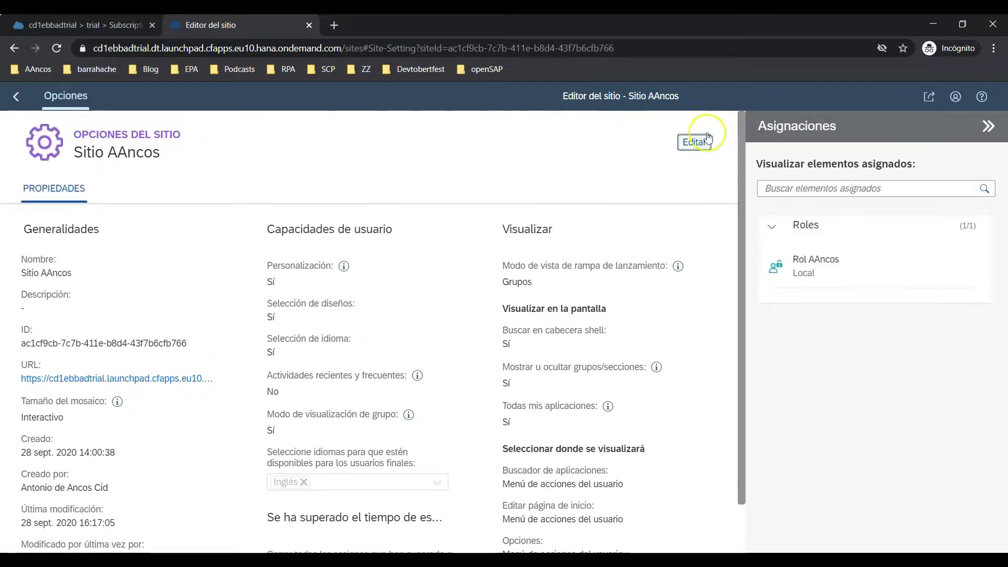
pyautogui.click(20, 98)
# - Open "Catálogo AAncos" from the content manager for editing
pyautogui.click(15, 163)
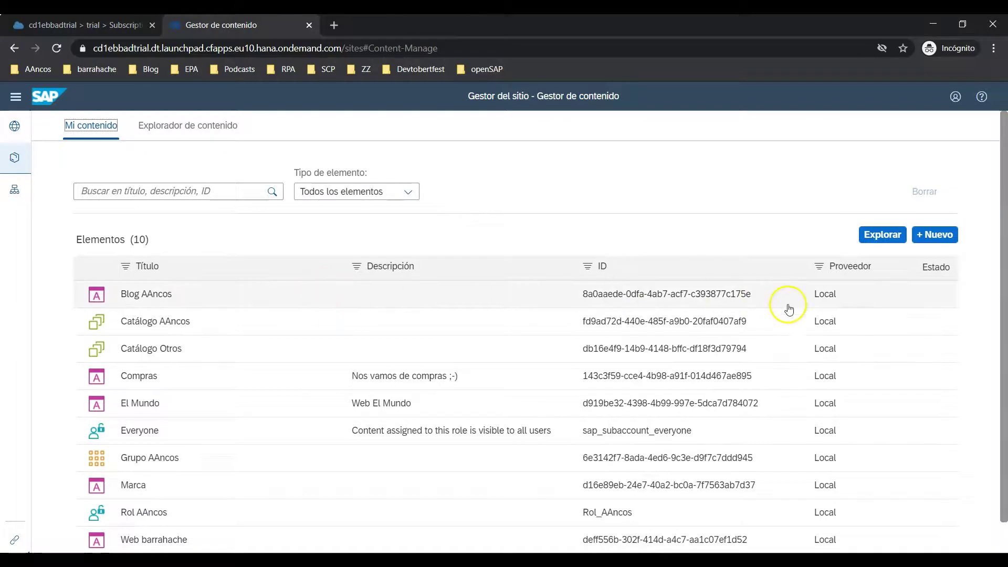
pyautogui.scroll(-1, 788, 299)
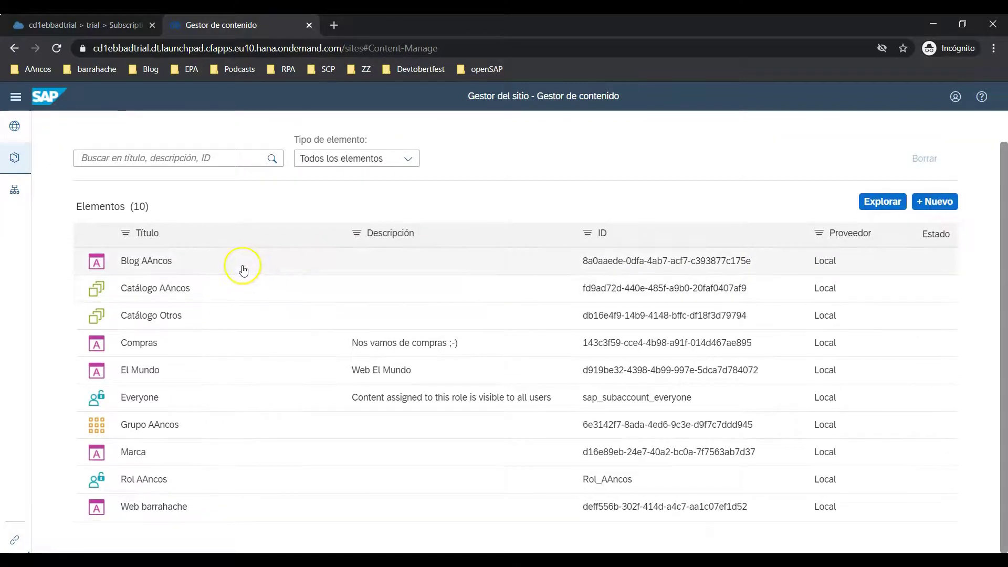
pyautogui.click(245, 298)
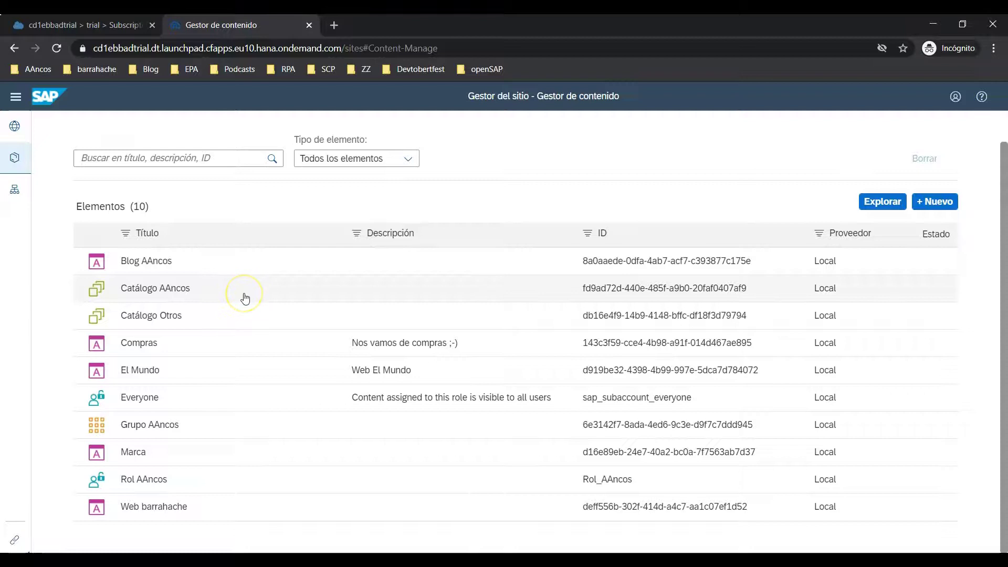
pyautogui.click(245, 298)
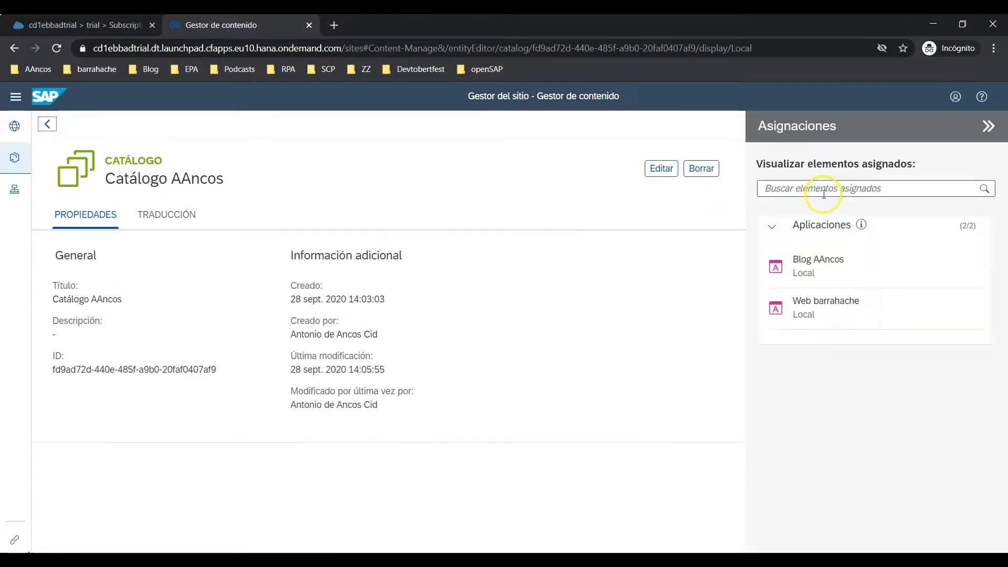
pyautogui.click(662, 168)
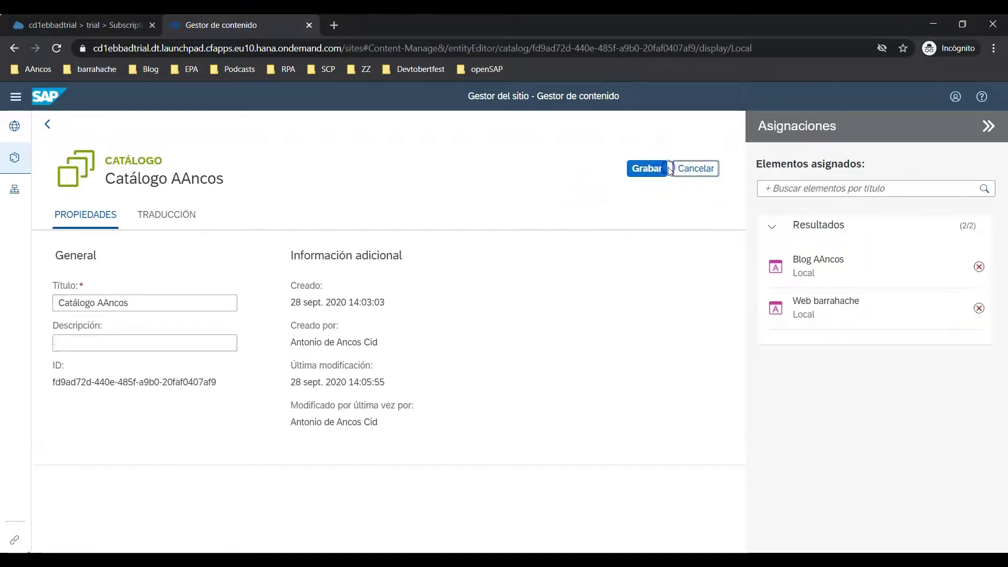
# - Assign the Compras application to the catalog, save it and return to the content list
pyautogui.click(944, 188)
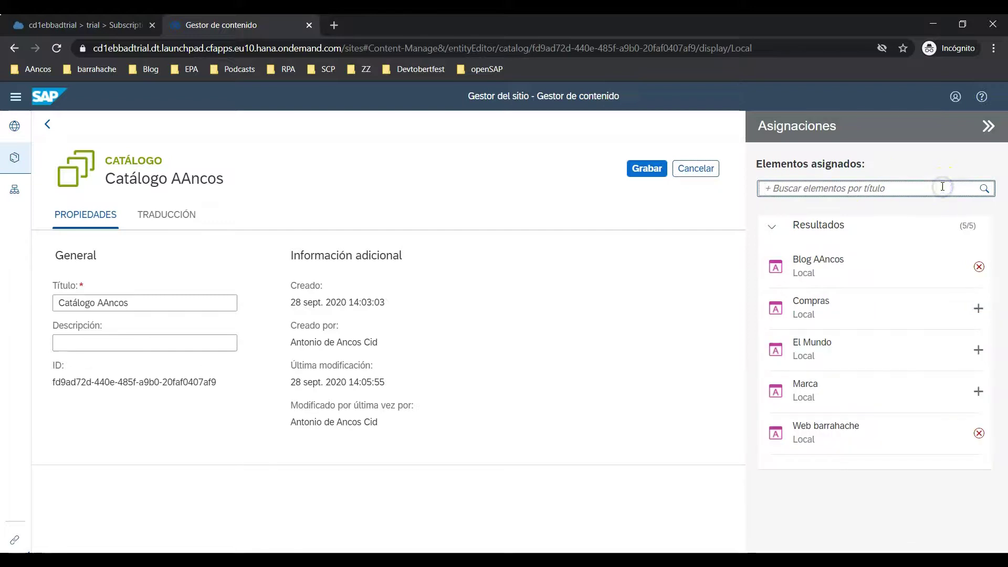
pyautogui.write('com')
pyautogui.click(979, 268)
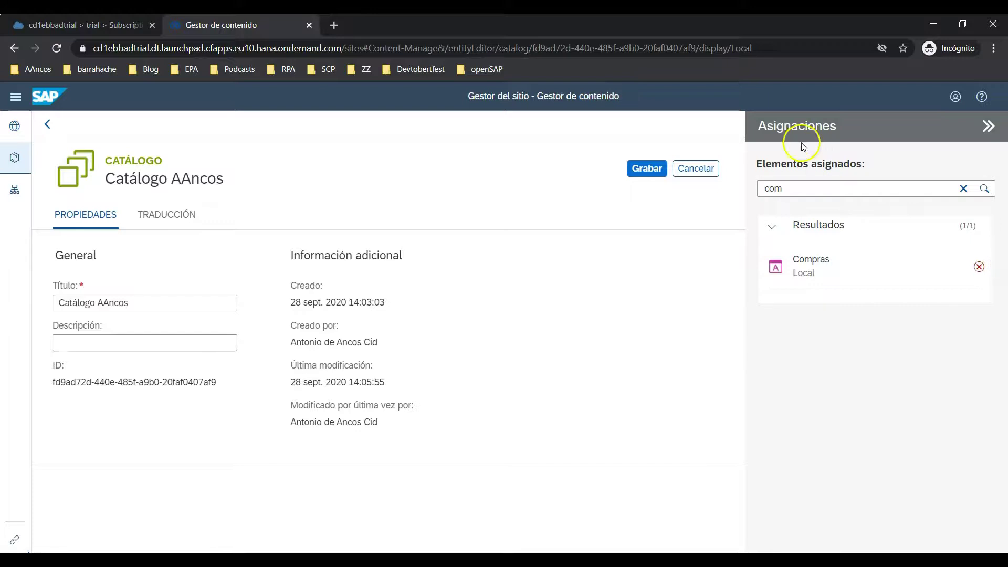
pyautogui.click(638, 169)
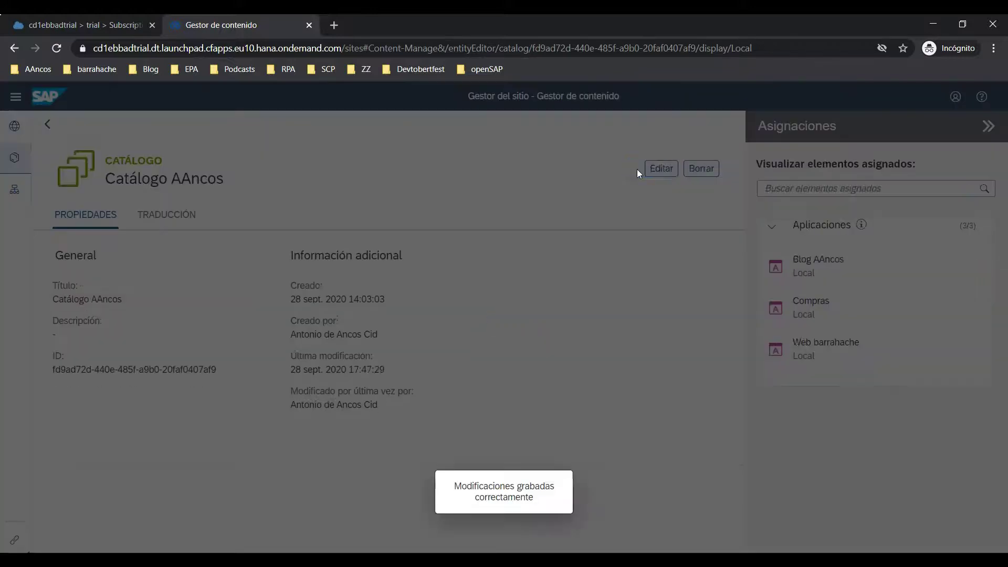
pyautogui.click(47, 124)
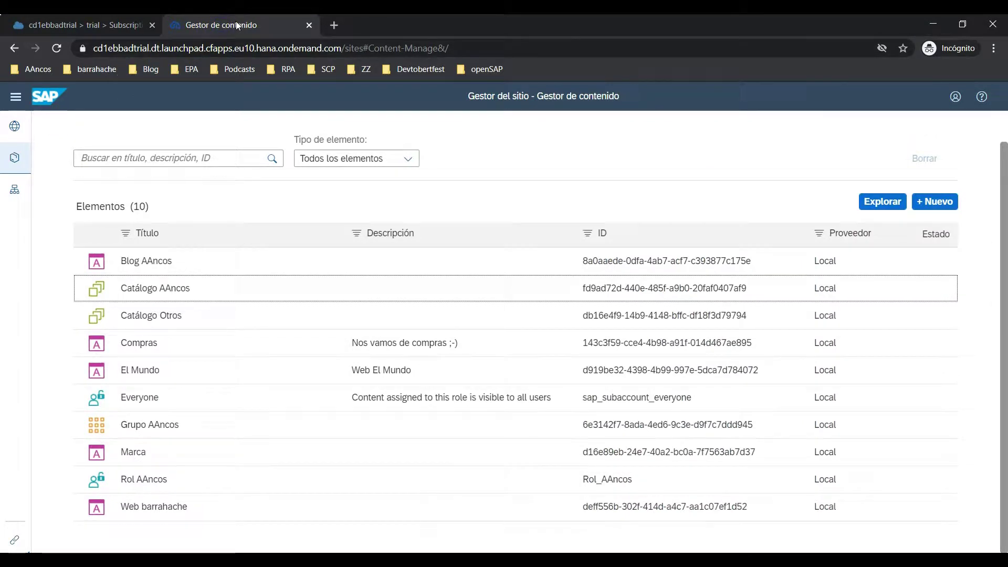
# - Open the site "Sitio AAncos" from the site directory and start editing its home page
pyautogui.click(16, 125)
pyautogui.click(454, 321)
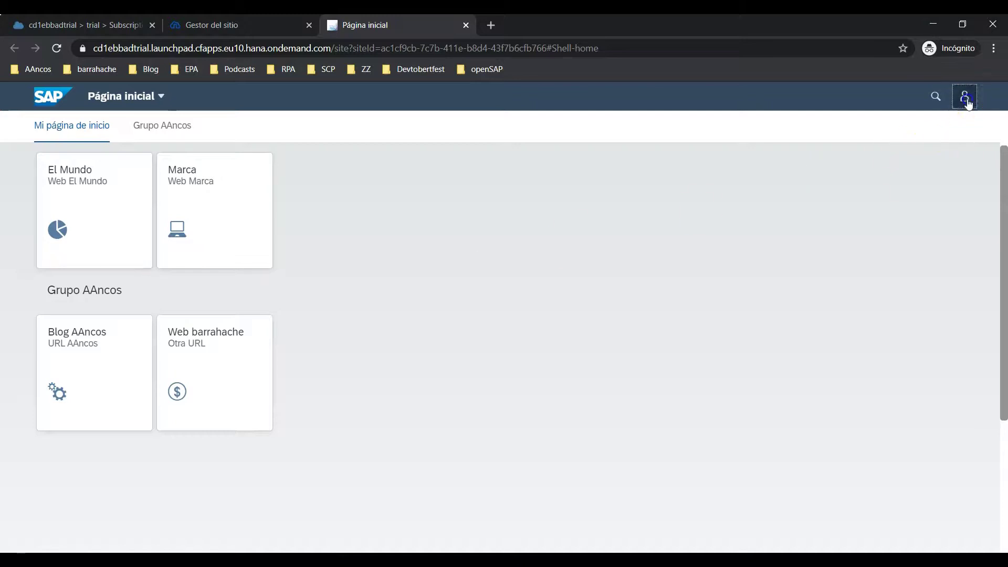
pyautogui.click(965, 97)
pyautogui.click(927, 201)
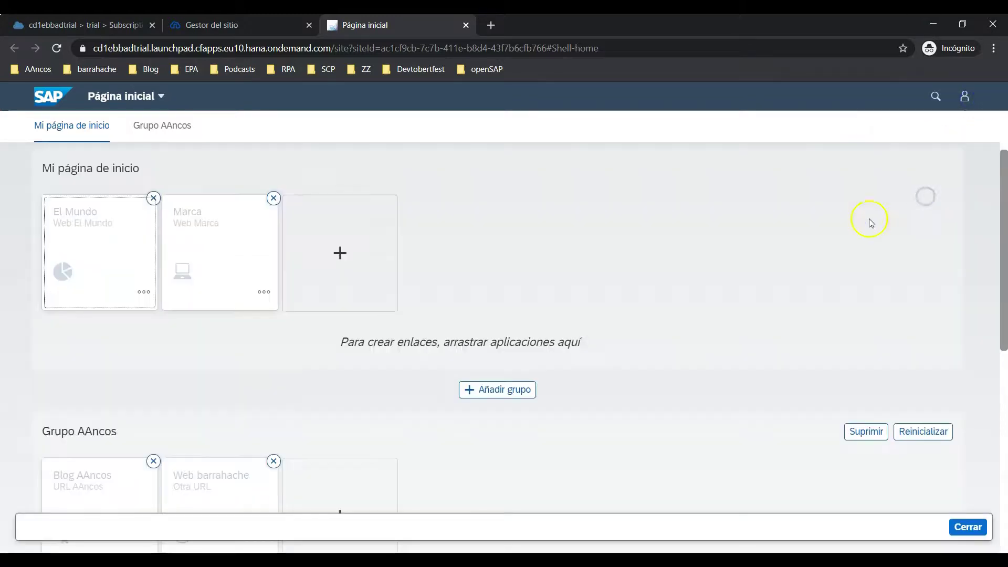
# - Add Compras from "Catálogo AAncos" to the "Mi página de inicio" group and finish editing the home page
pyautogui.click(346, 253)
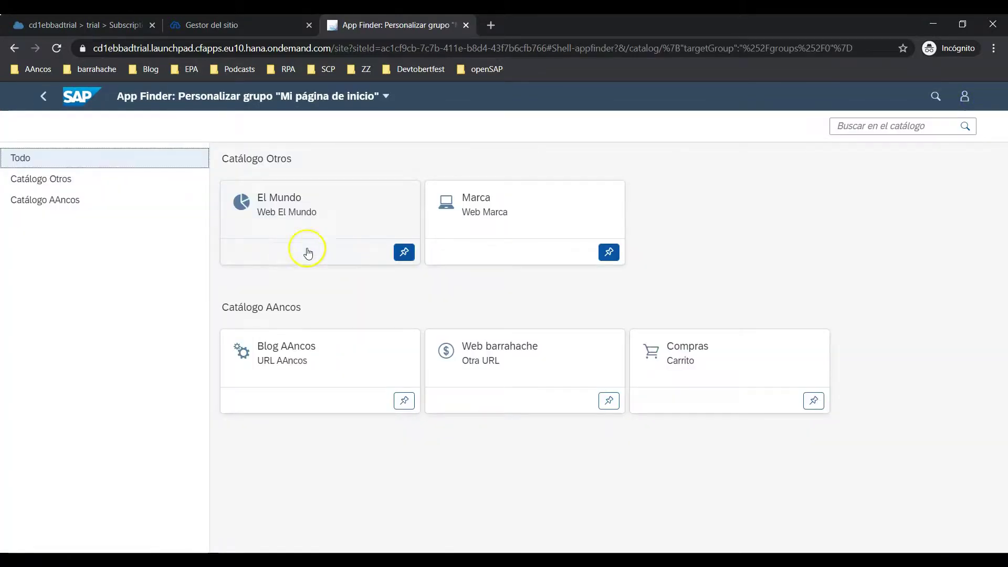
pyautogui.click(71, 201)
pyautogui.click(812, 250)
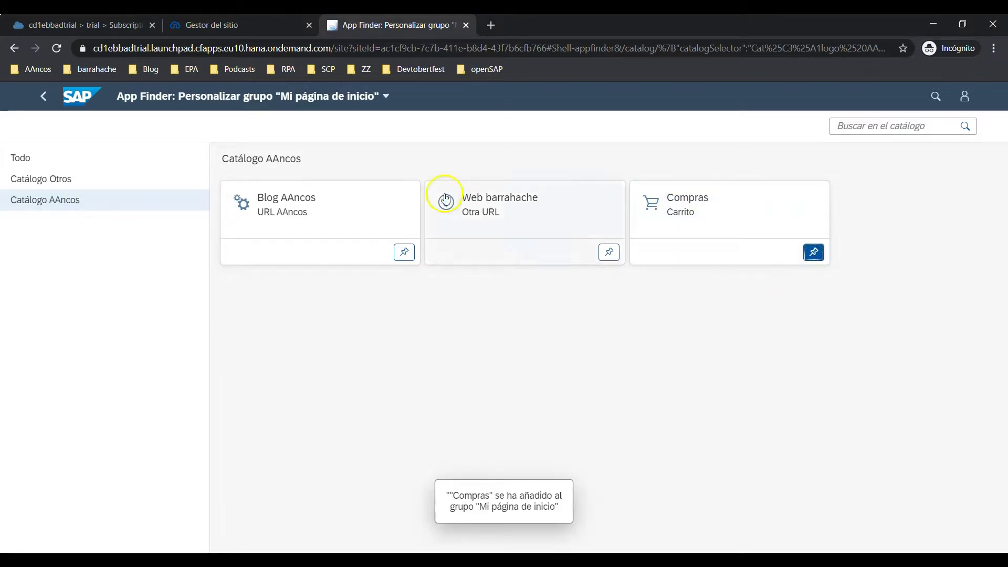
pyautogui.click(50, 98)
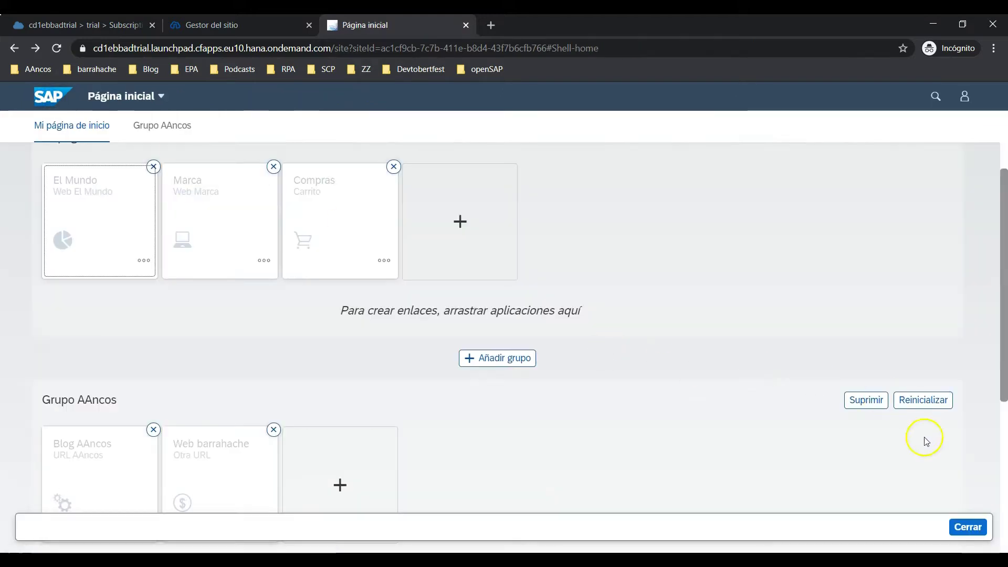
pyautogui.click(967, 527)
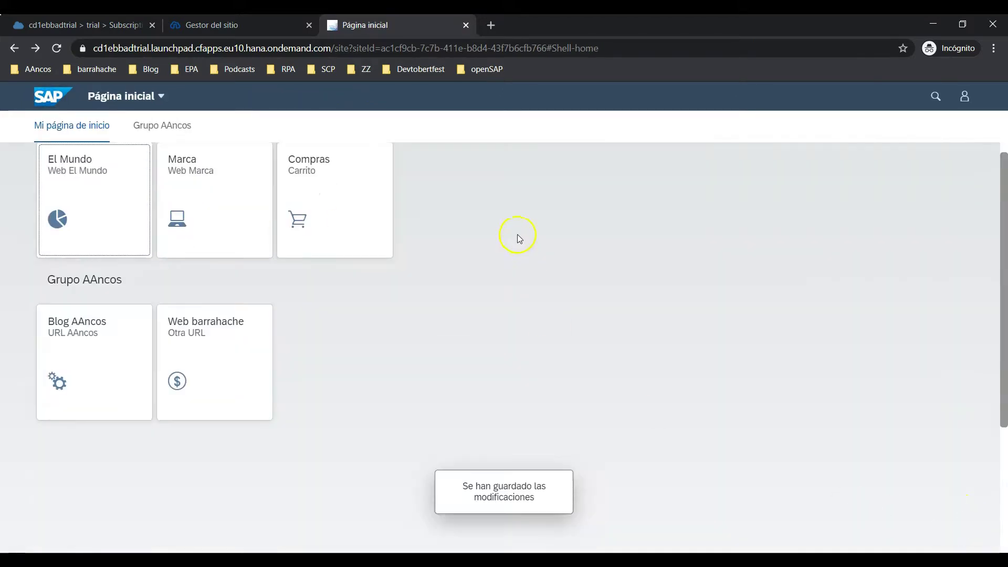
# - Launch the Compras application from the home page and display the Accessories category
pyautogui.click(366, 247)
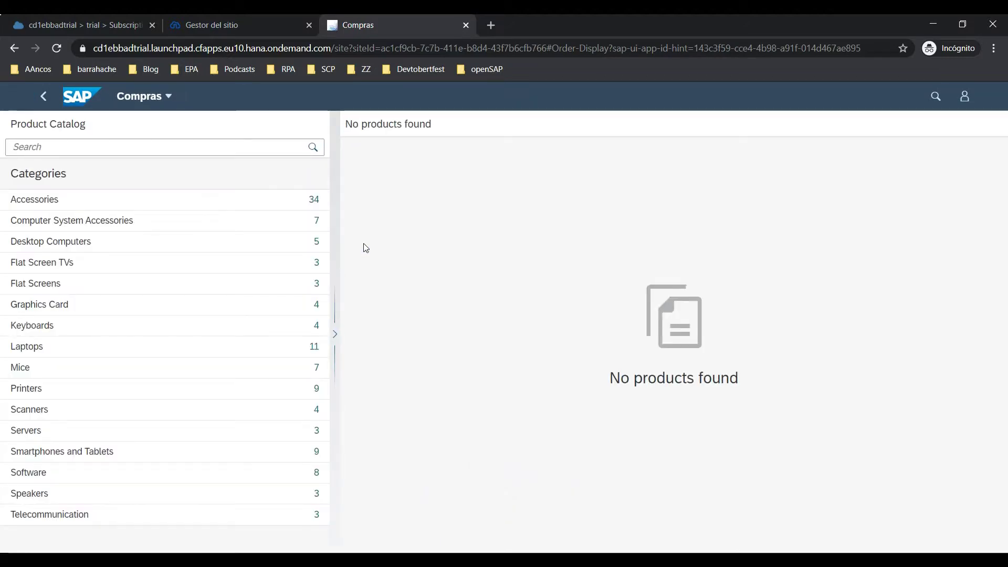
pyautogui.click(301, 206)
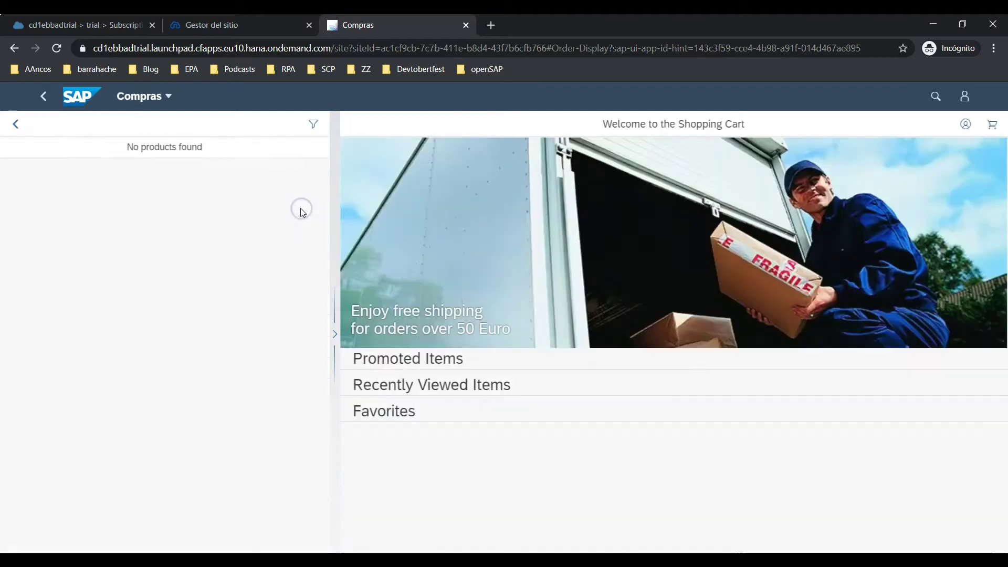
# - Add the promoted product Laser Professional Eco to the shopping cart and display the cart
pyautogui.scroll(-6, 450, 212)
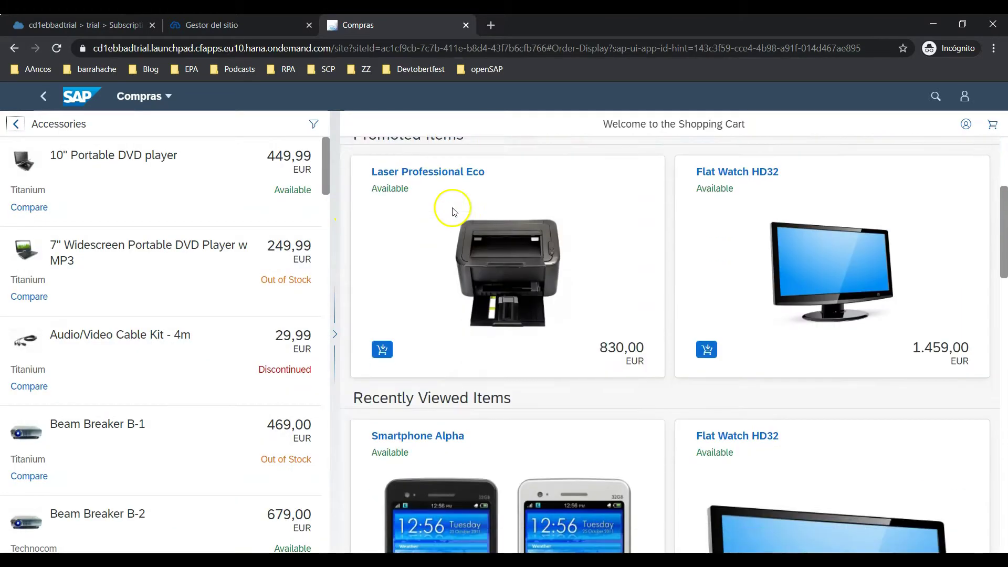
pyautogui.scroll(4, 453, 212)
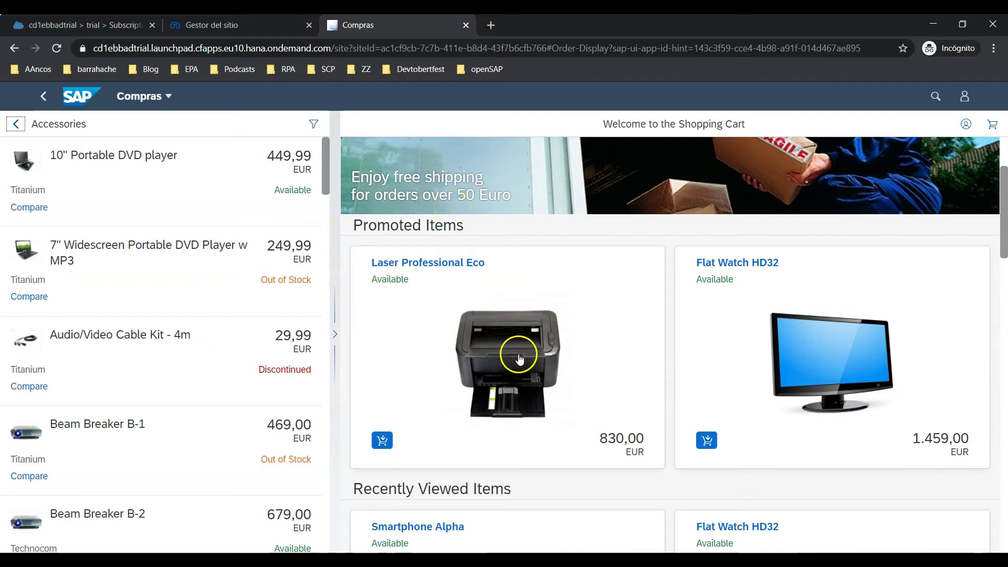
pyautogui.click(382, 440)
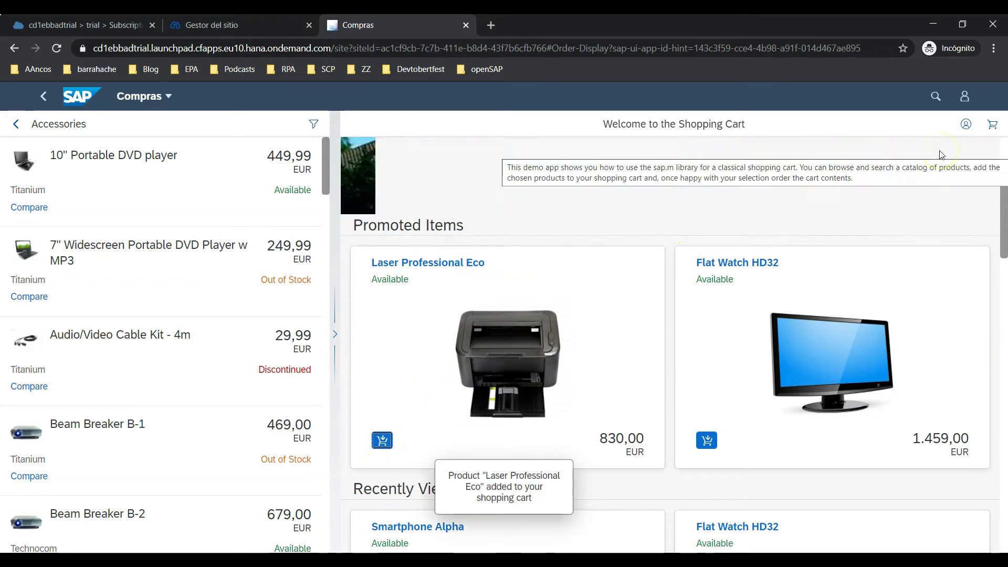
pyautogui.click(997, 129)
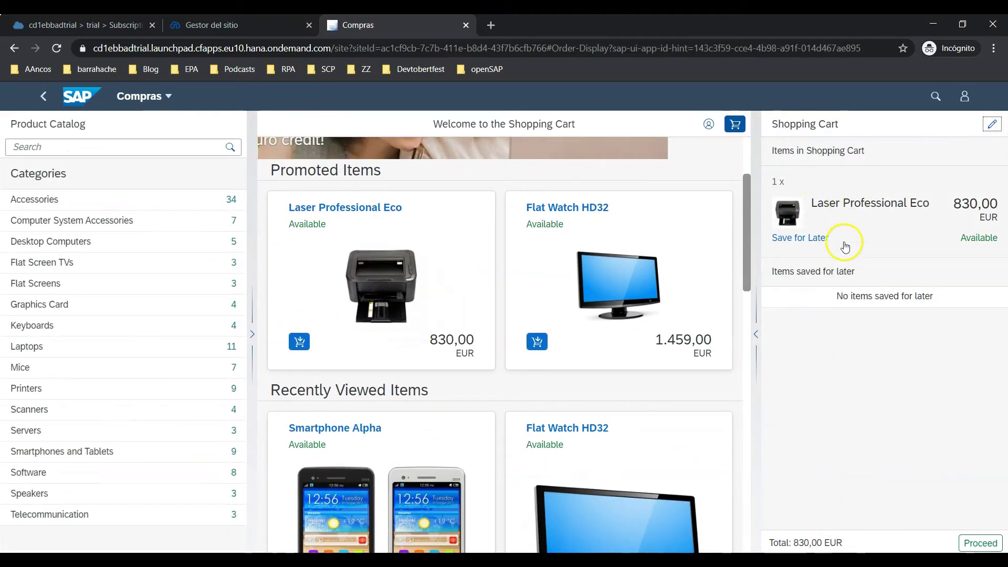